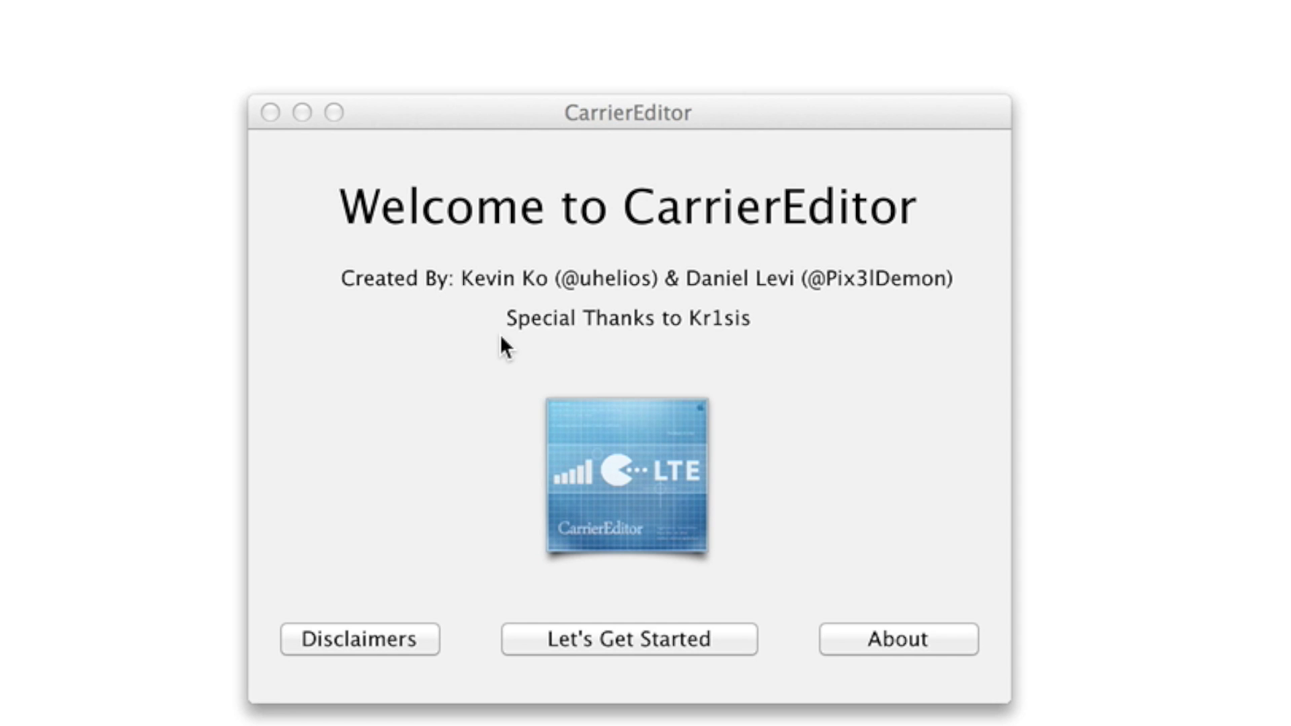
Start the carrier update setup and submit 13.3 as the carrier version number.
{"action": "left_click", "coordinate": [664, 497]}
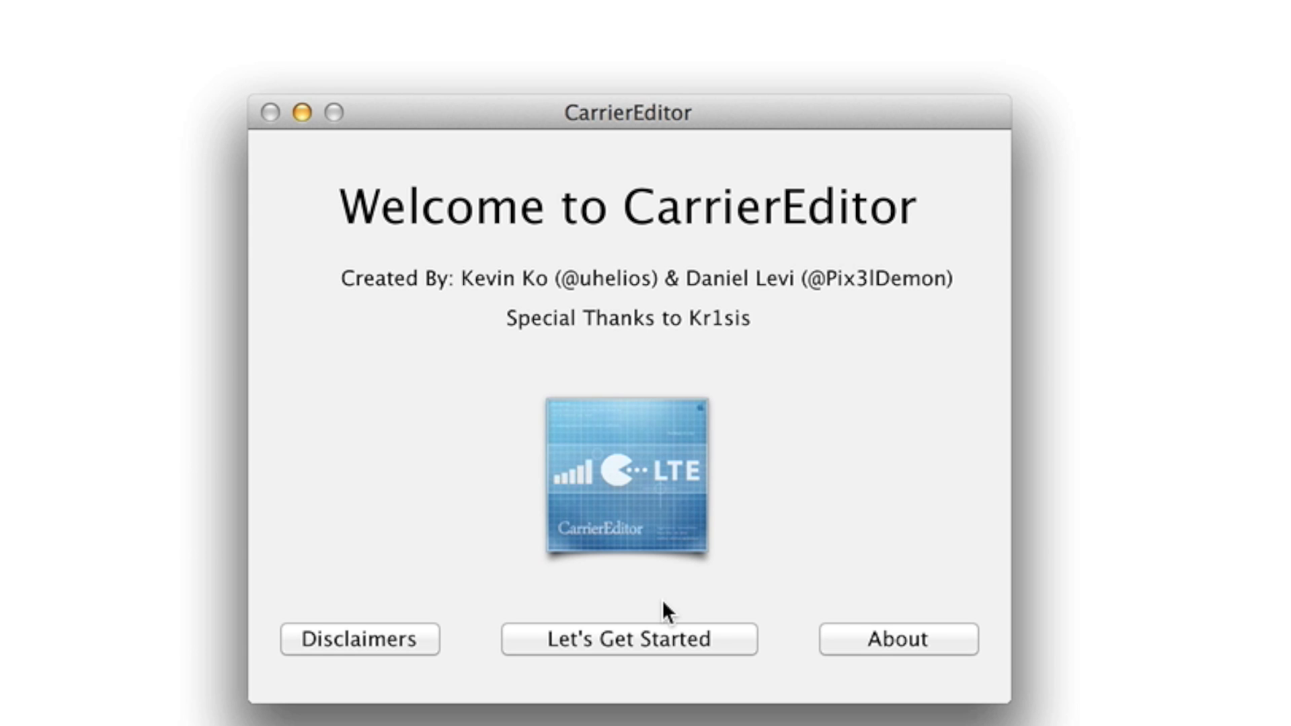
{"action": "left_click", "coordinate": [655, 624]}
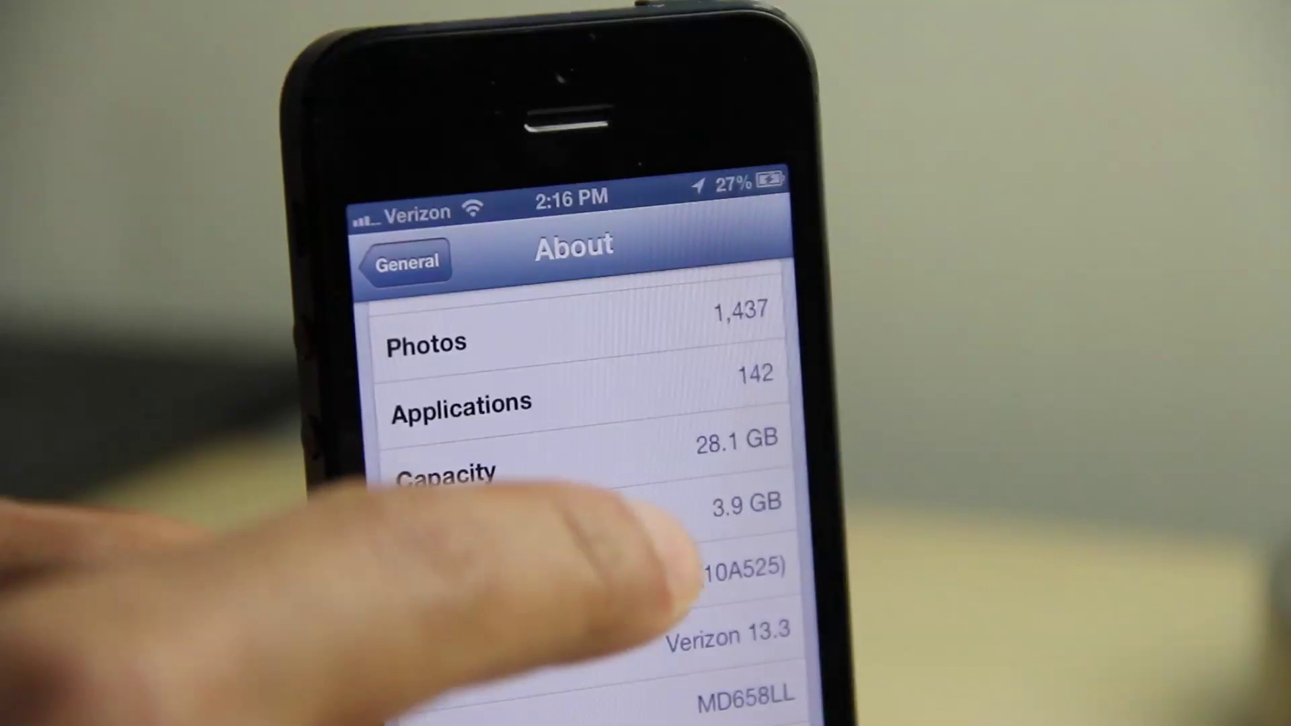
{"action": "scroll", "coordinate": [576, 548], "scroll_direction": "up", "scroll_amount": 5}
{"action": "left_click", "coordinate": [405, 263]}
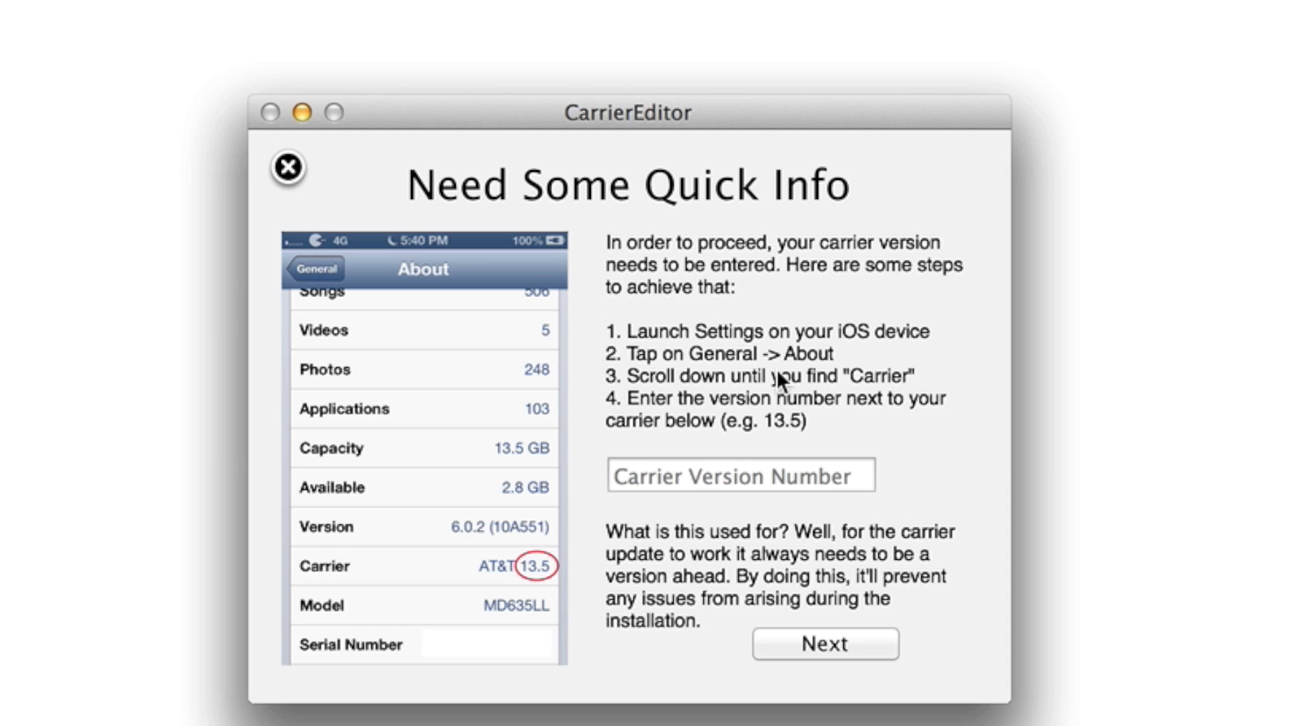
{"action": "left_click", "coordinate": [715, 476]}
{"action": "type", "text": "13.3"}
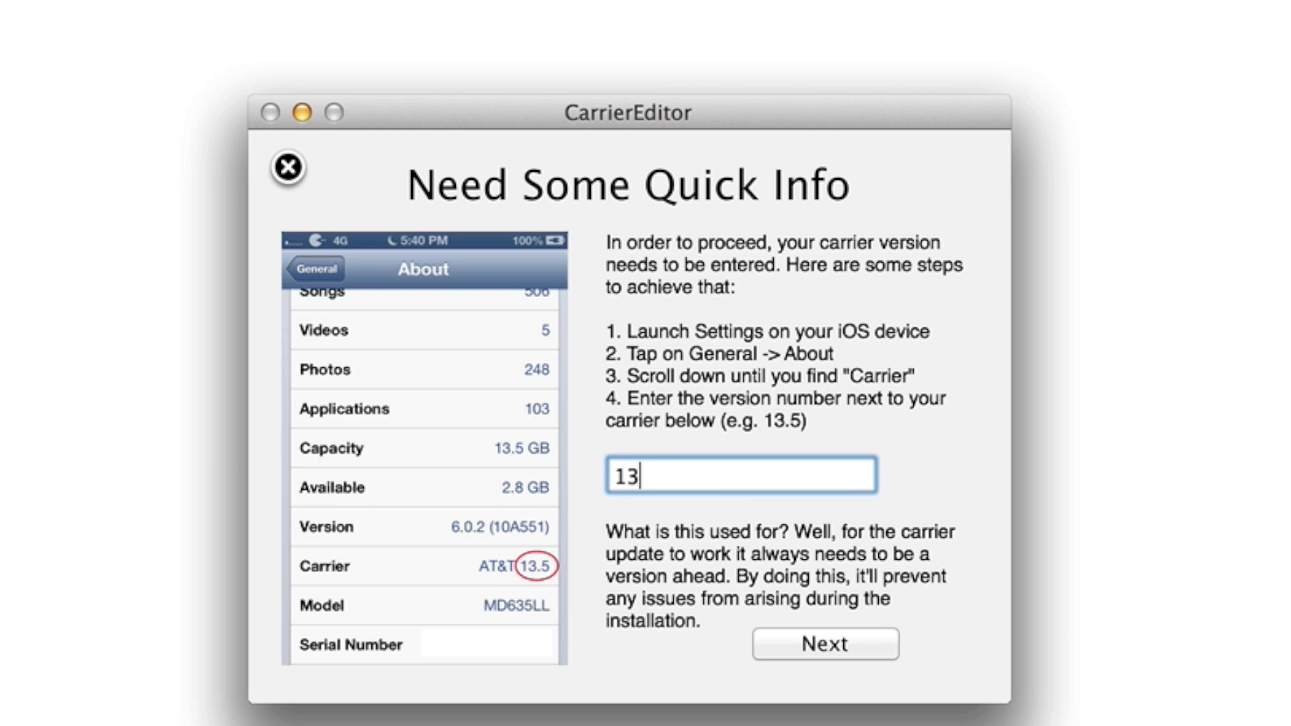
{"action": "left_click", "coordinate": [838, 640]}
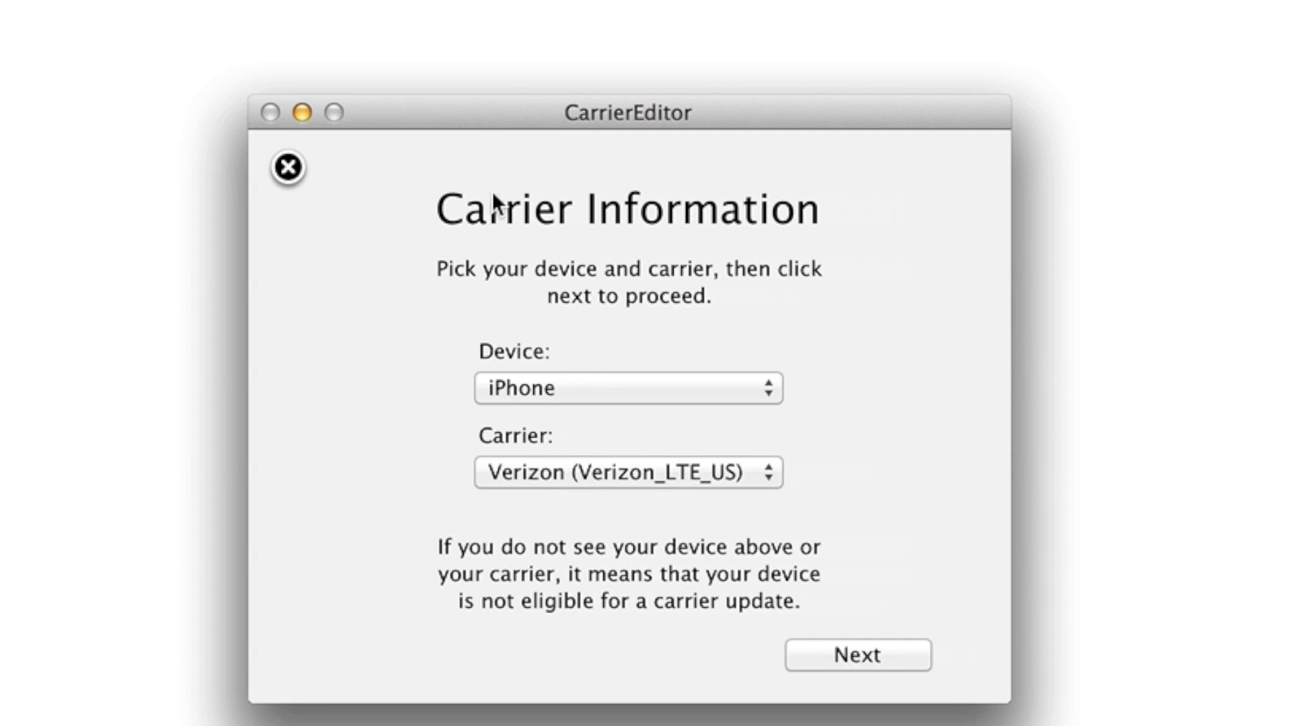
Choose iPhone as the device and Verizon (Verizon_LTE_US) as the carrier, and proceed to the customization page.
{"action": "left_click", "coordinate": [585, 392]}
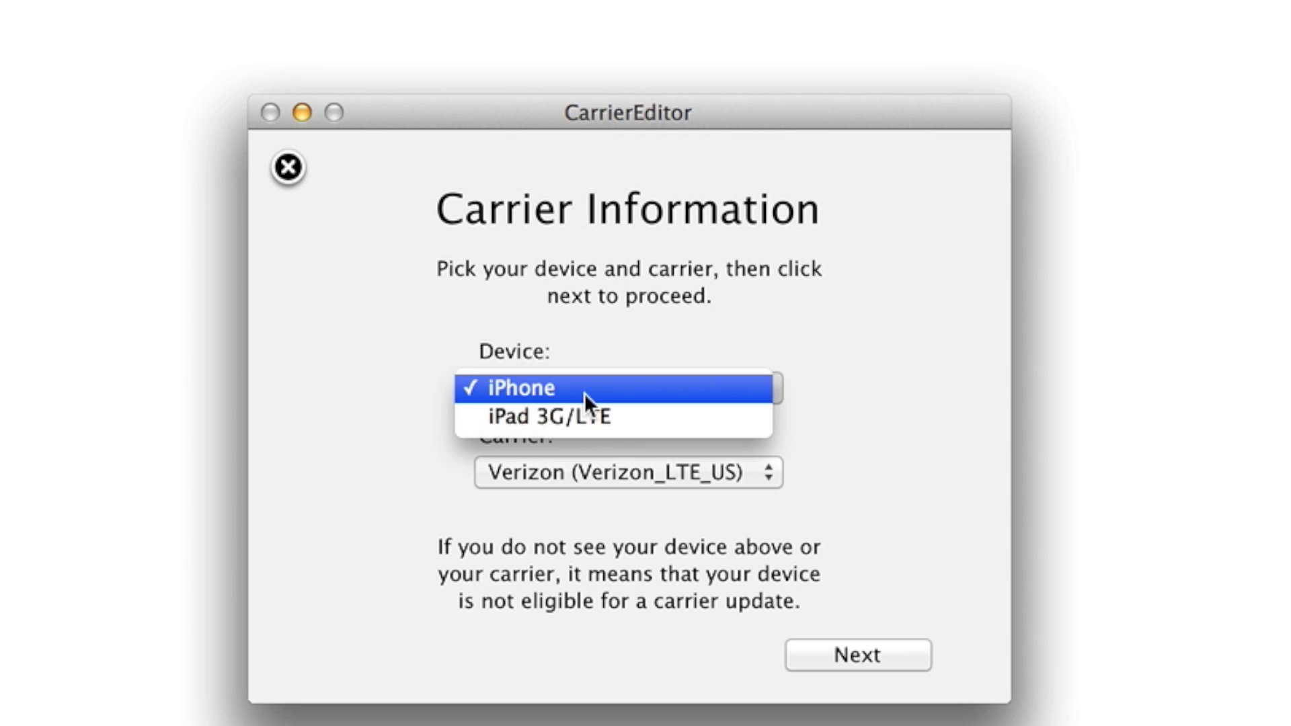
{"action": "left_click", "coordinate": [634, 381]}
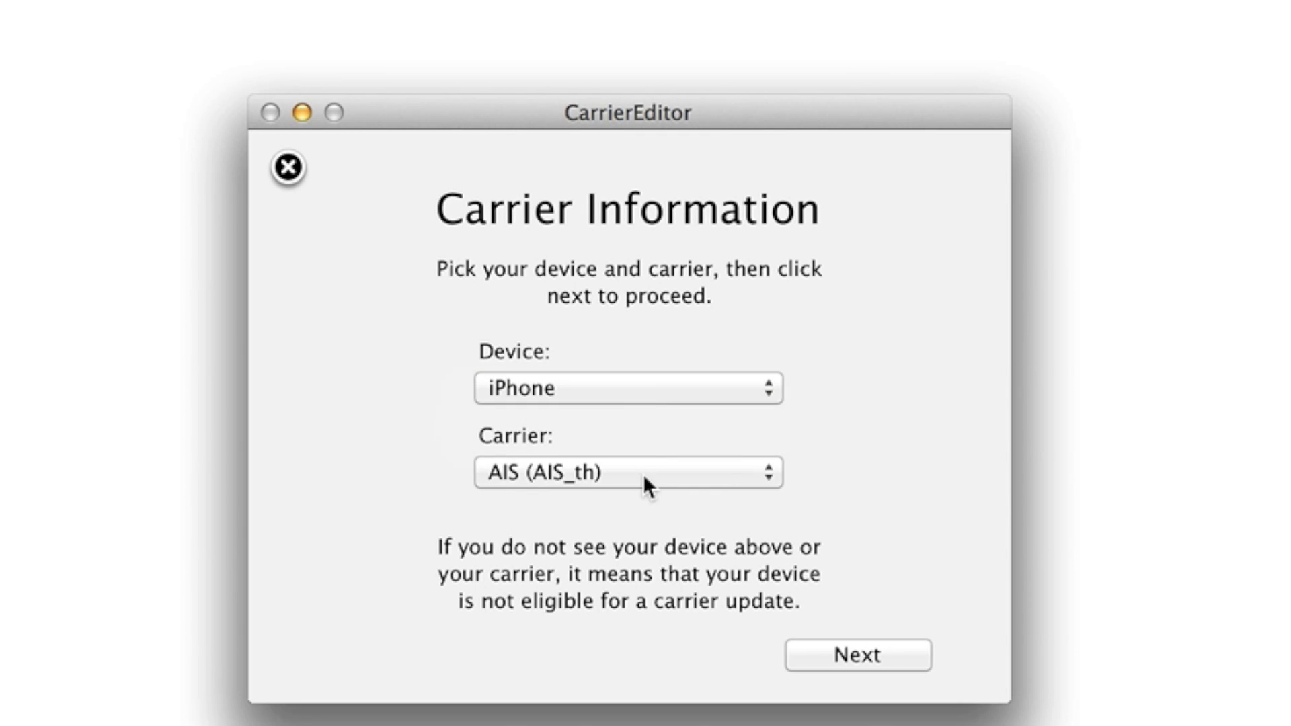
{"action": "left_click", "coordinate": [644, 472]}
{"action": "scroll", "coordinate": [580, 579], "scroll_direction": "down", "scroll_amount": 20}
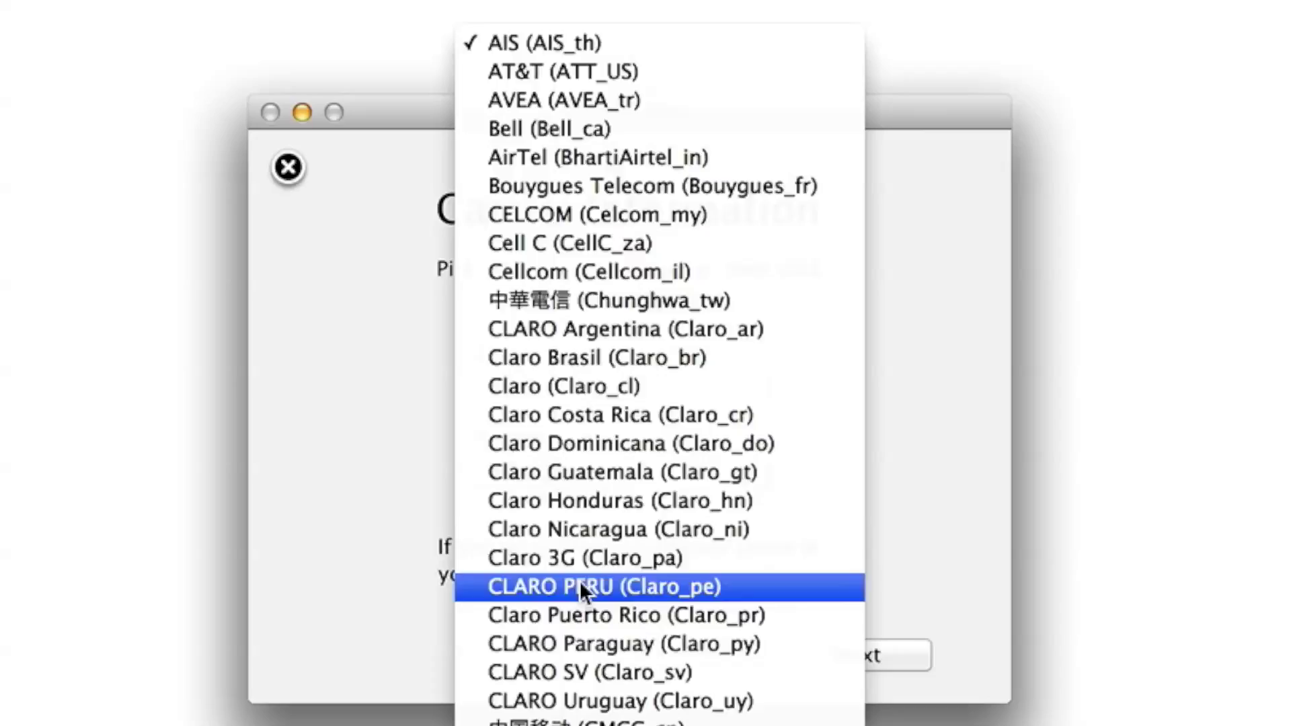
{"action": "scroll", "coordinate": [580, 579], "scroll_direction": "down", "scroll_amount": 20}
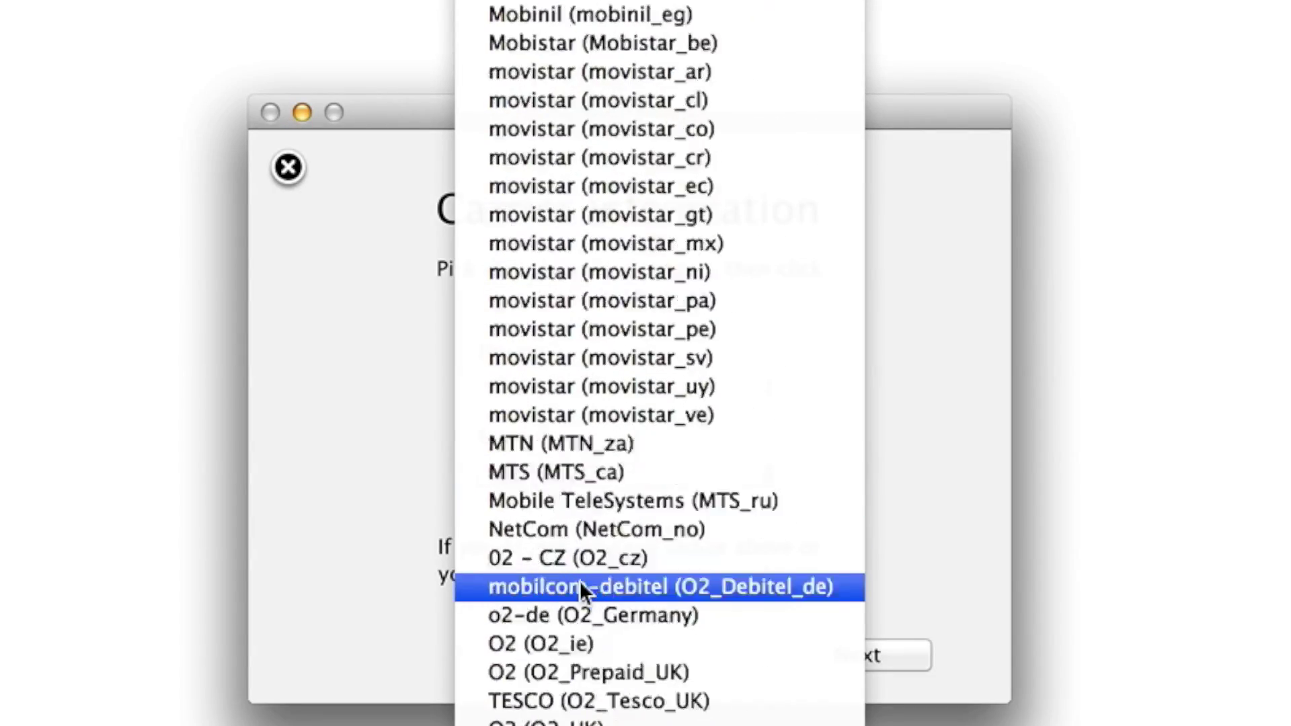
{"action": "scroll", "coordinate": [579, 579], "scroll_direction": "down", "scroll_amount": 20}
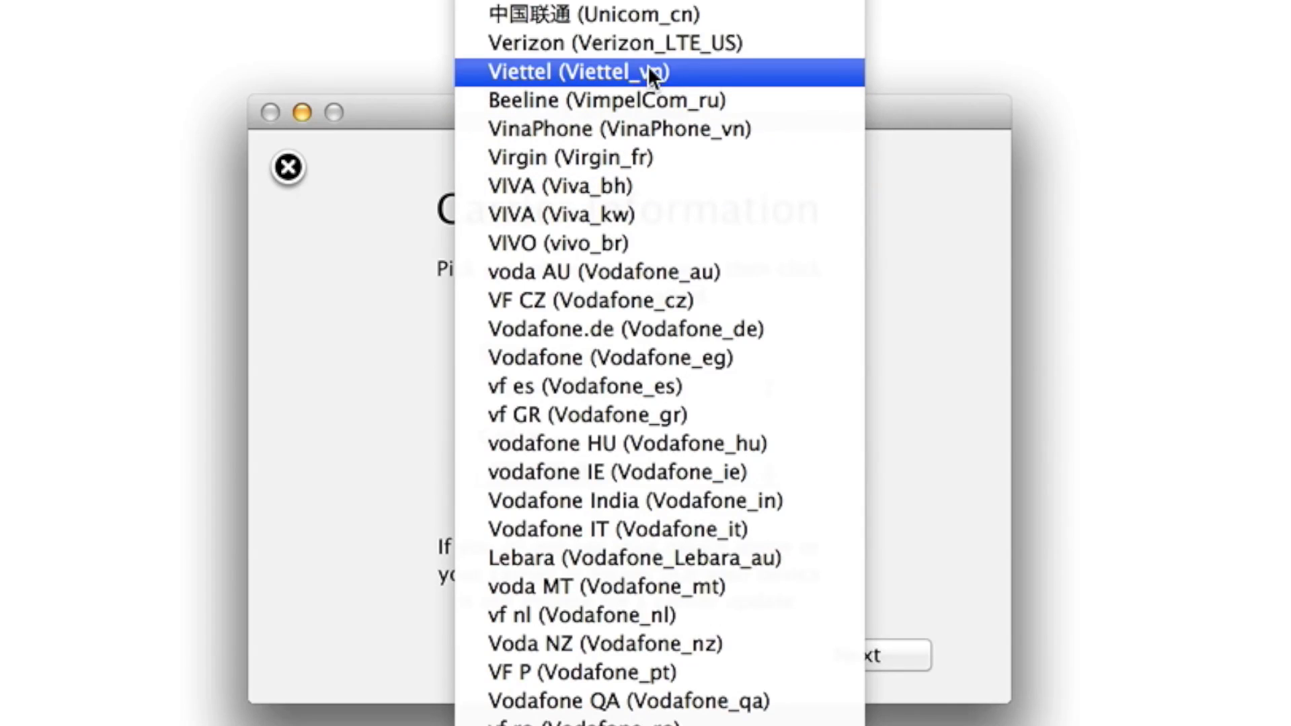
{"action": "left_click", "coordinate": [697, 39]}
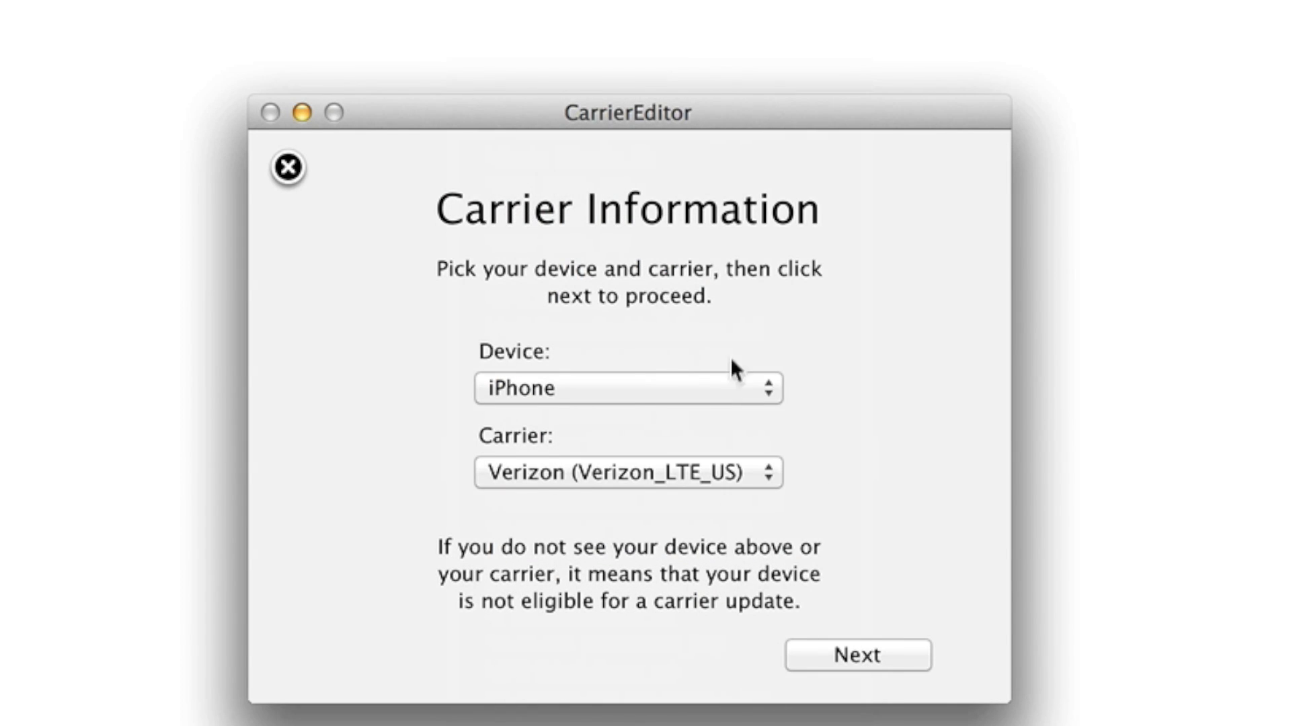
{"action": "left_click", "coordinate": [843, 654]}
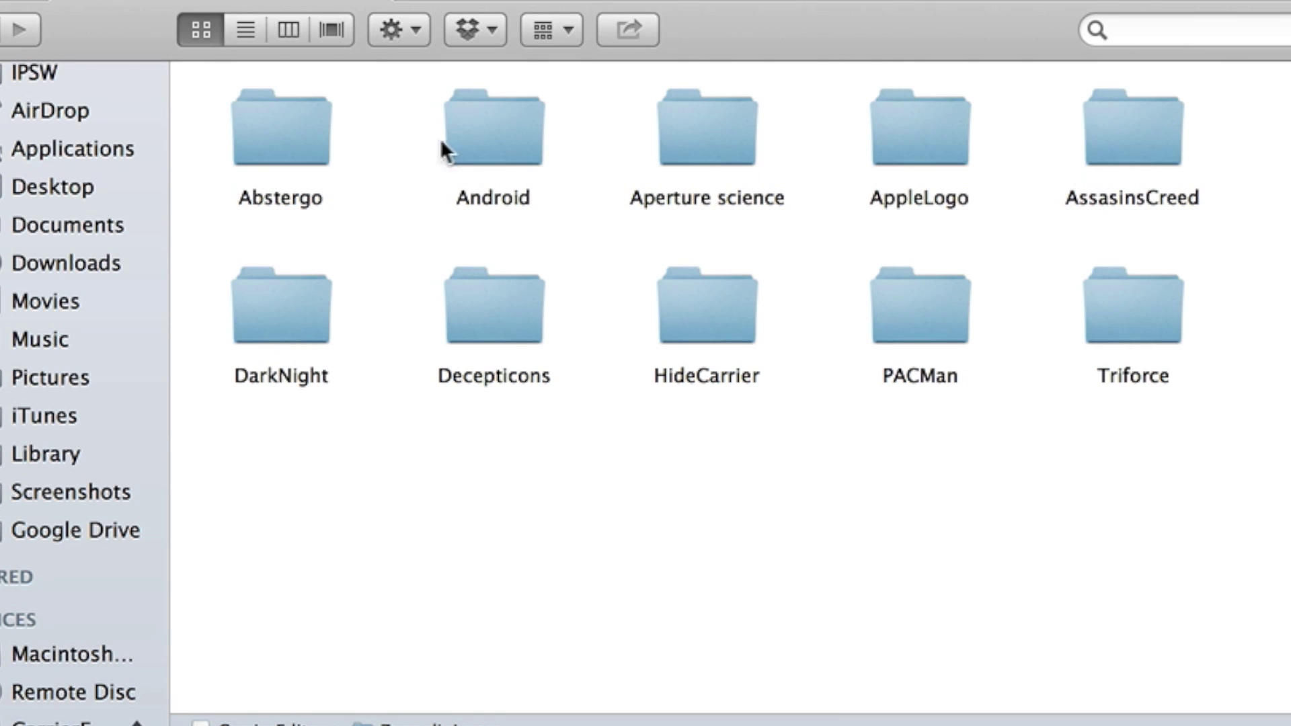
In Finder, open the AppleLogo folder among the carrier logo folders.
{"action": "left_click", "coordinate": [716, 148]}
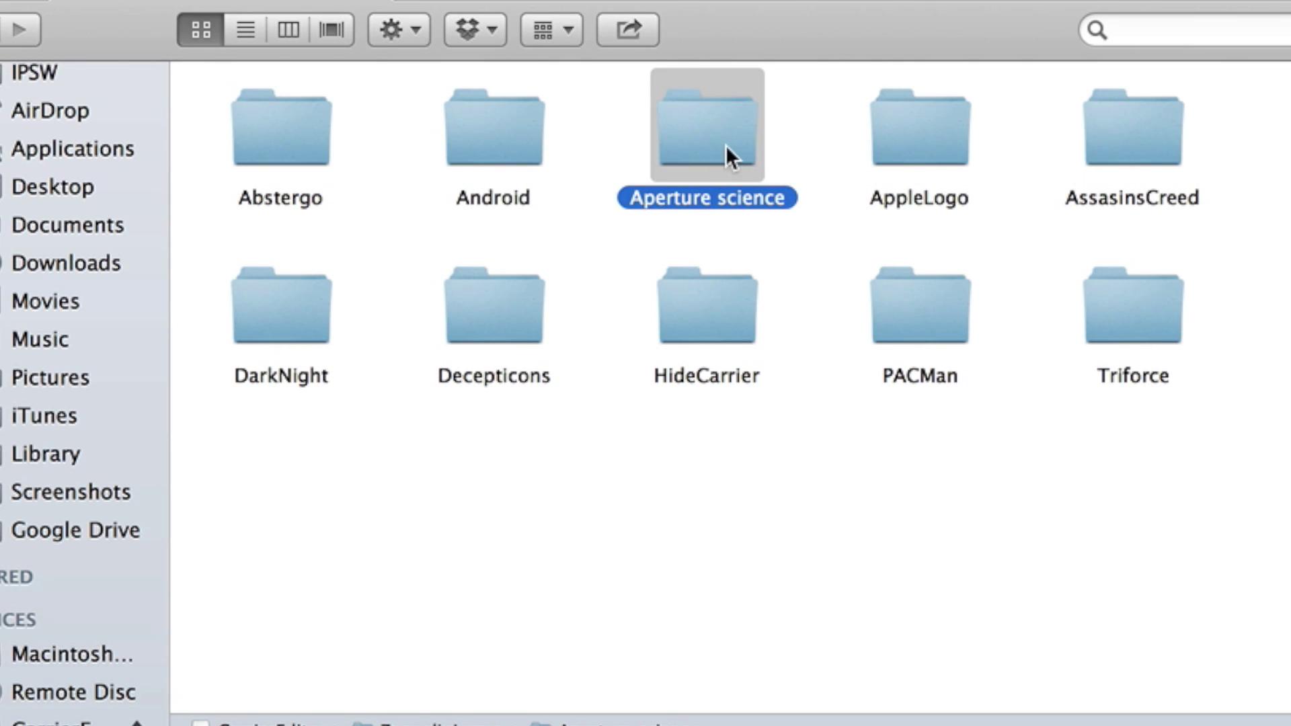
{"action": "left_click", "coordinate": [903, 124]}
{"action": "double_click", "coordinate": [902, 124]}
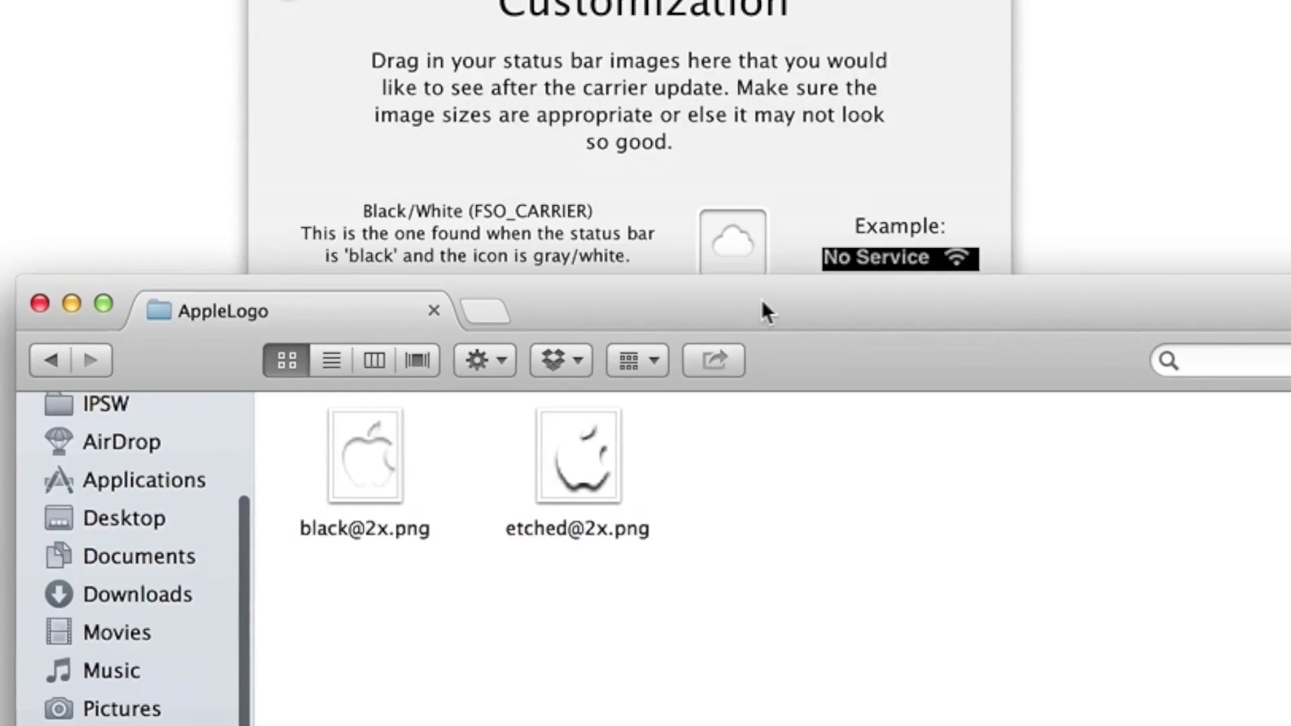
{"action": "left_click_drag", "start_coordinate": [761, 300], "coordinate": [884, 455]}
{"action": "left_click_drag", "start_coordinate": [512, 616], "coordinate": [738, 257]}
{"action": "left_click_drag", "start_coordinate": [692, 604], "coordinate": [732, 350]}
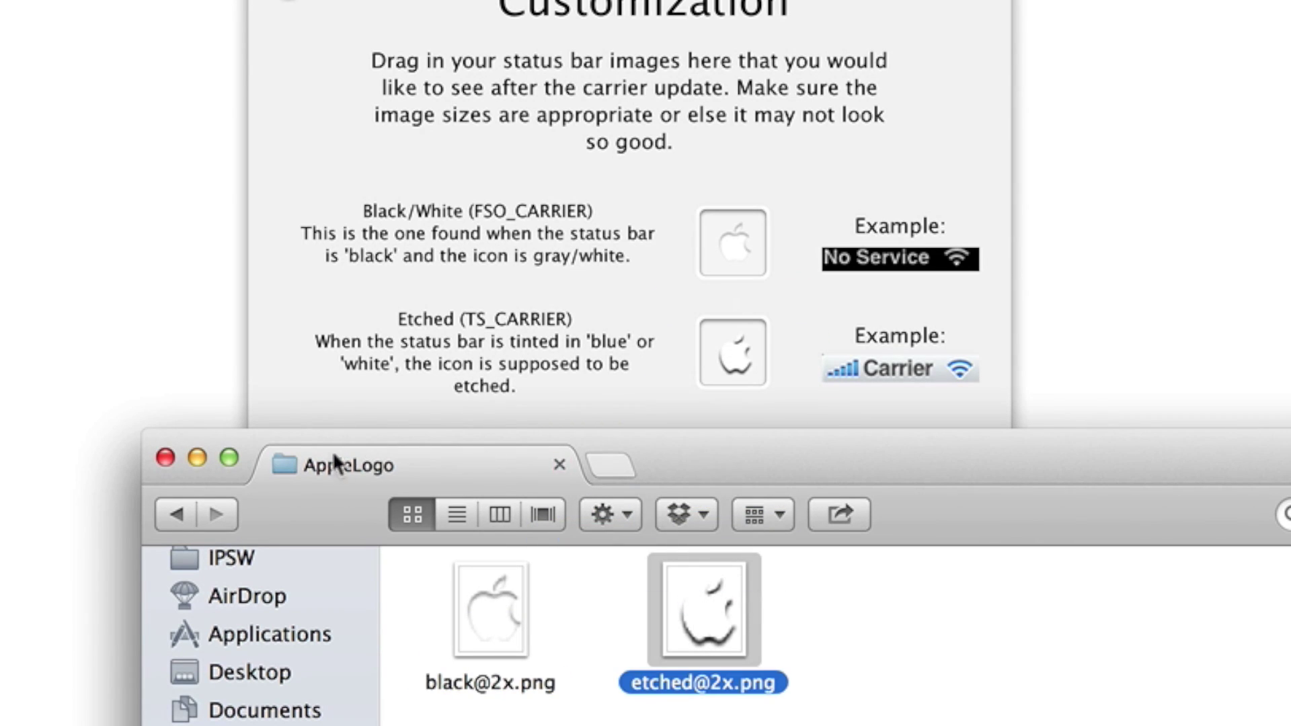
{"action": "left_click", "coordinate": [197, 458]}
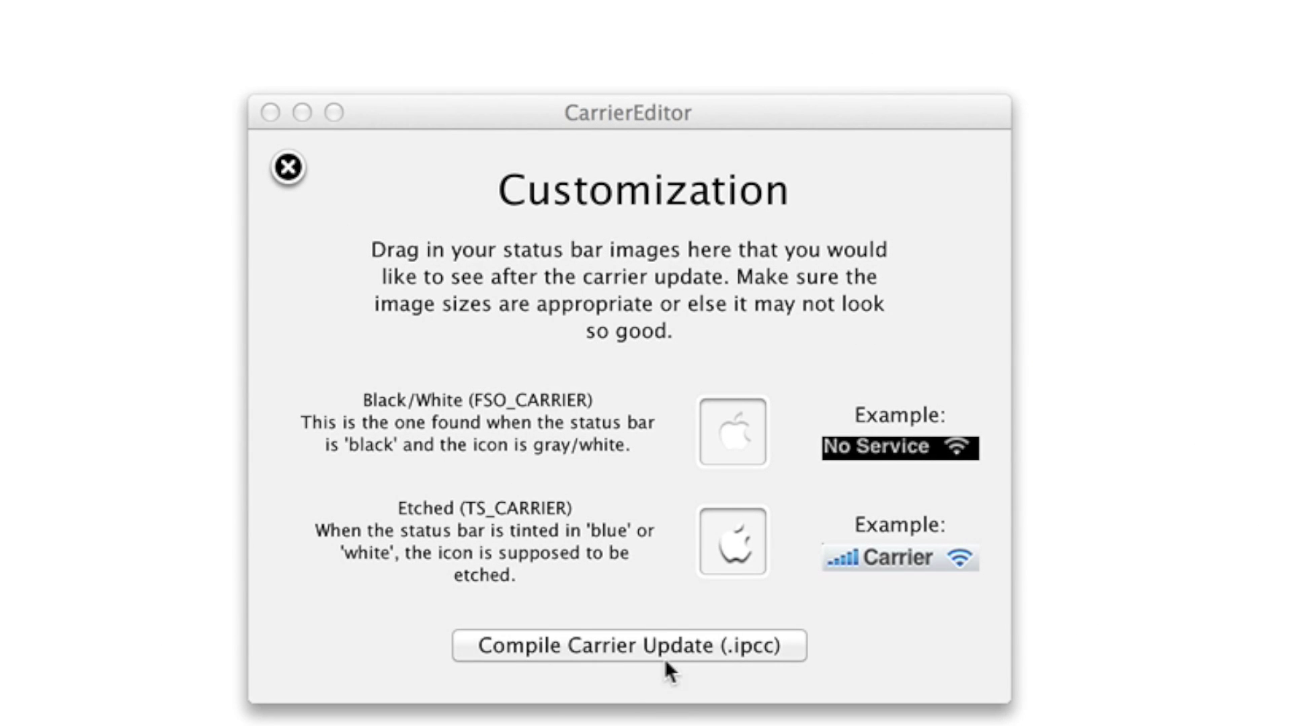
Compile the carrier update as an .ipcc file, view the instructions for installing it, and minimize the window.
{"action": "left_click", "coordinate": [678, 645]}
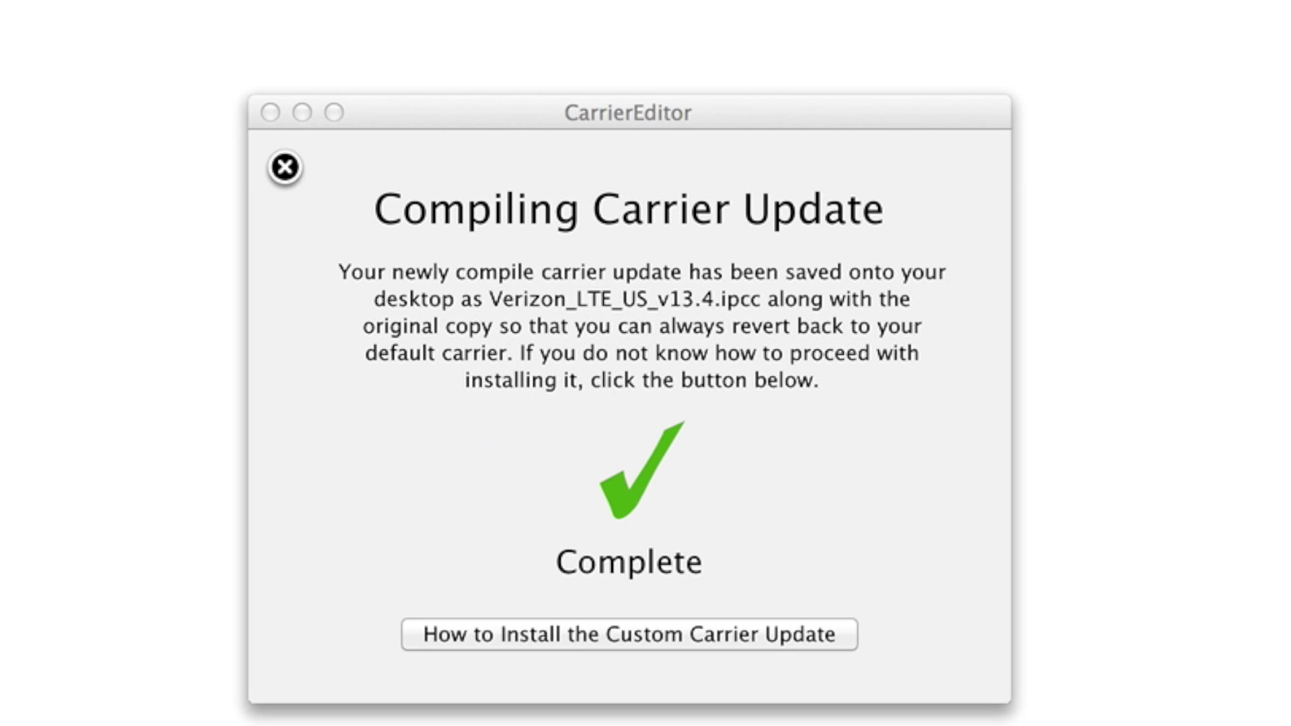
{"action": "left_click", "coordinate": [894, 388]}
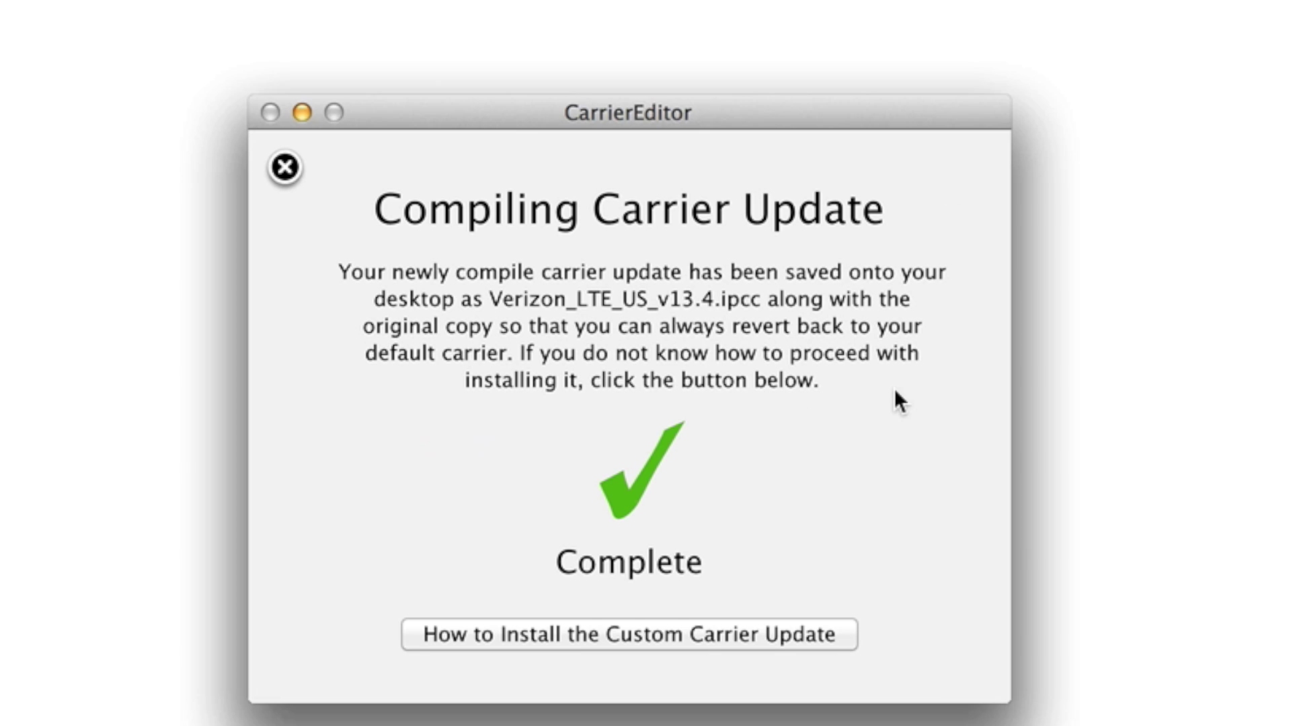
{"action": "left_click", "coordinate": [686, 637]}
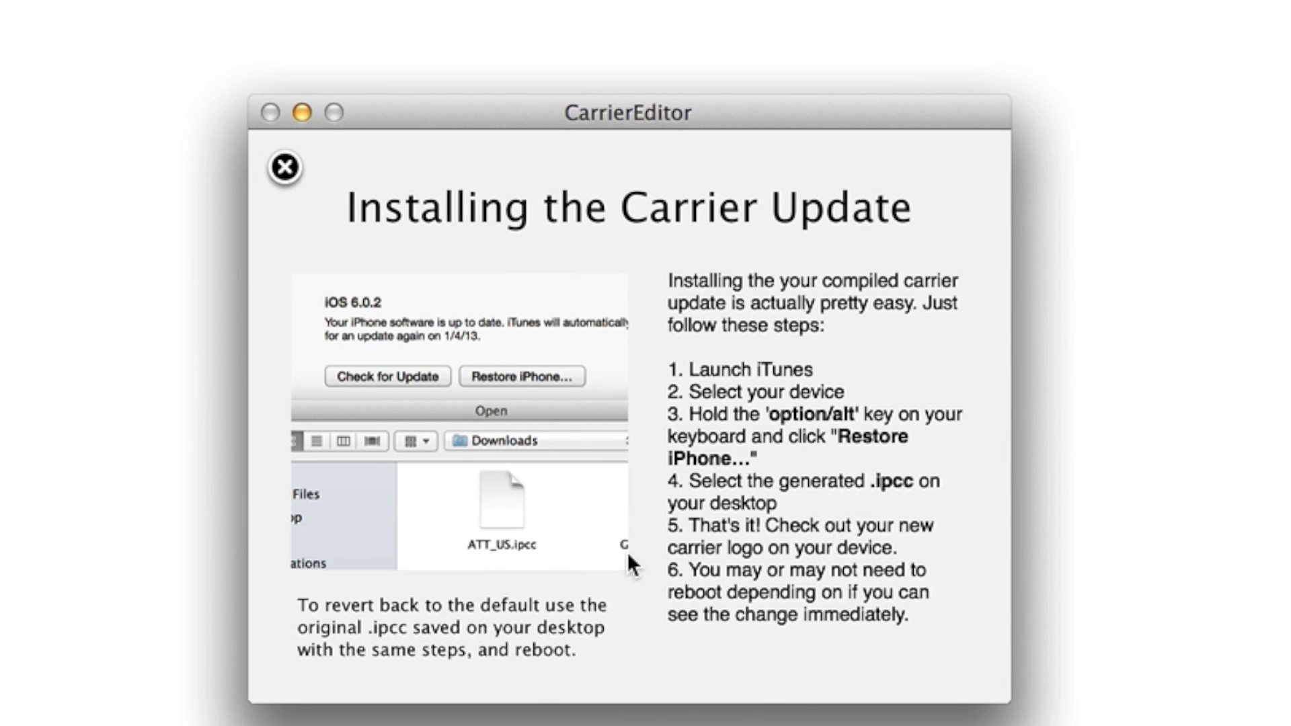
{"action": "left_click", "coordinate": [304, 111]}
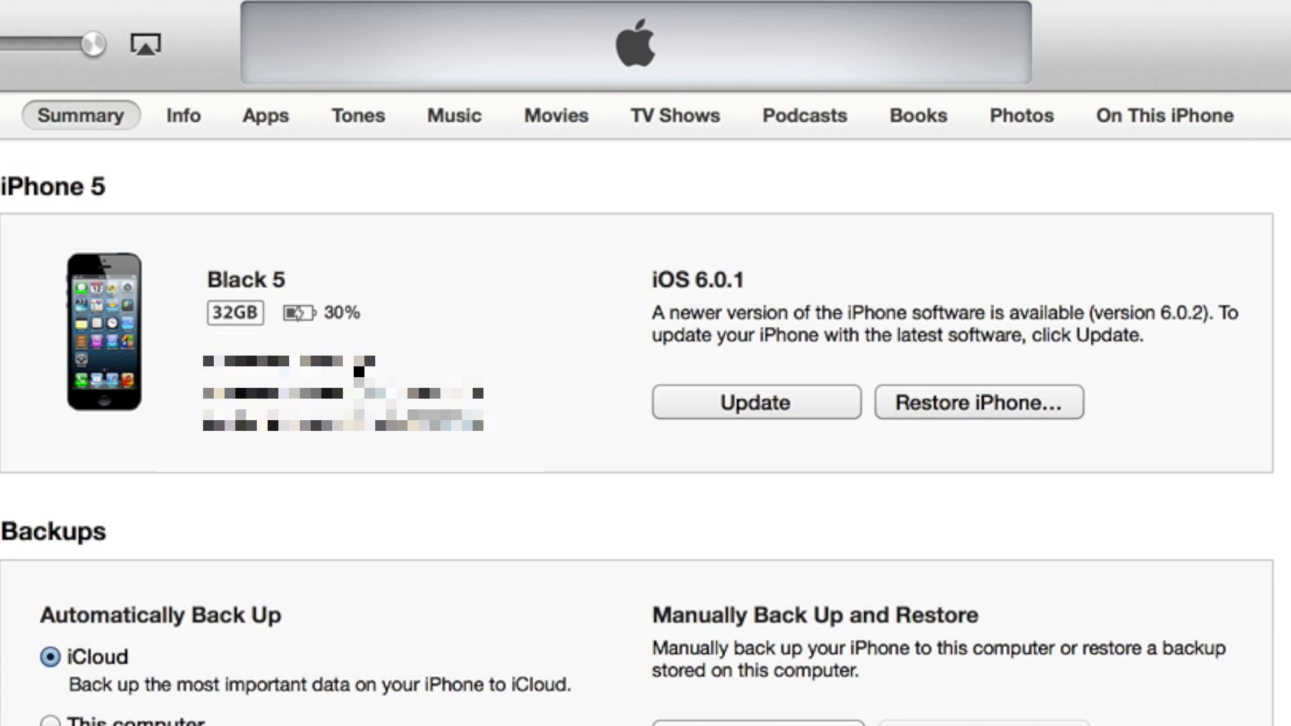
In iTunes, install the custom carrier update on the iPhone by restoring from Verizon_LTE_US_v13.4.ipcc on the Desktop.
{"action": "left_click", "coordinate": [1007, 409], "text": "alt"}
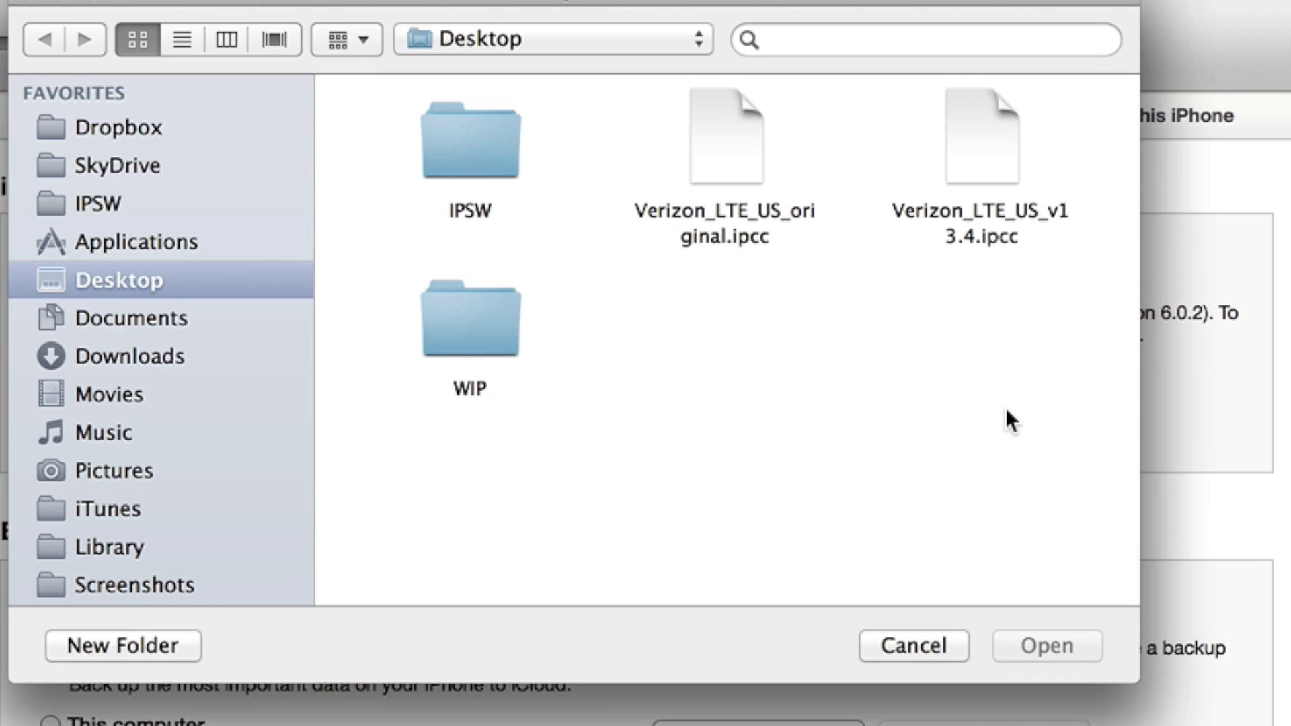
{"action": "left_click", "coordinate": [717, 202]}
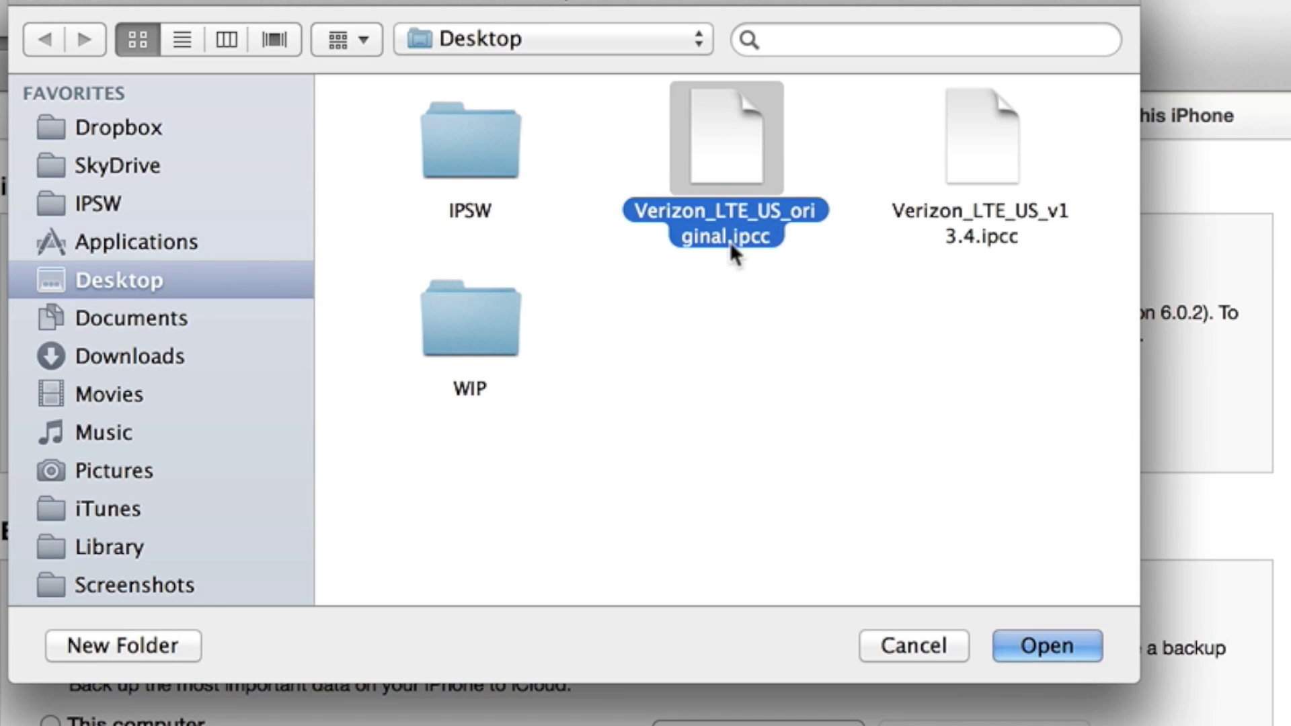
{"action": "left_click", "coordinate": [996, 225]}
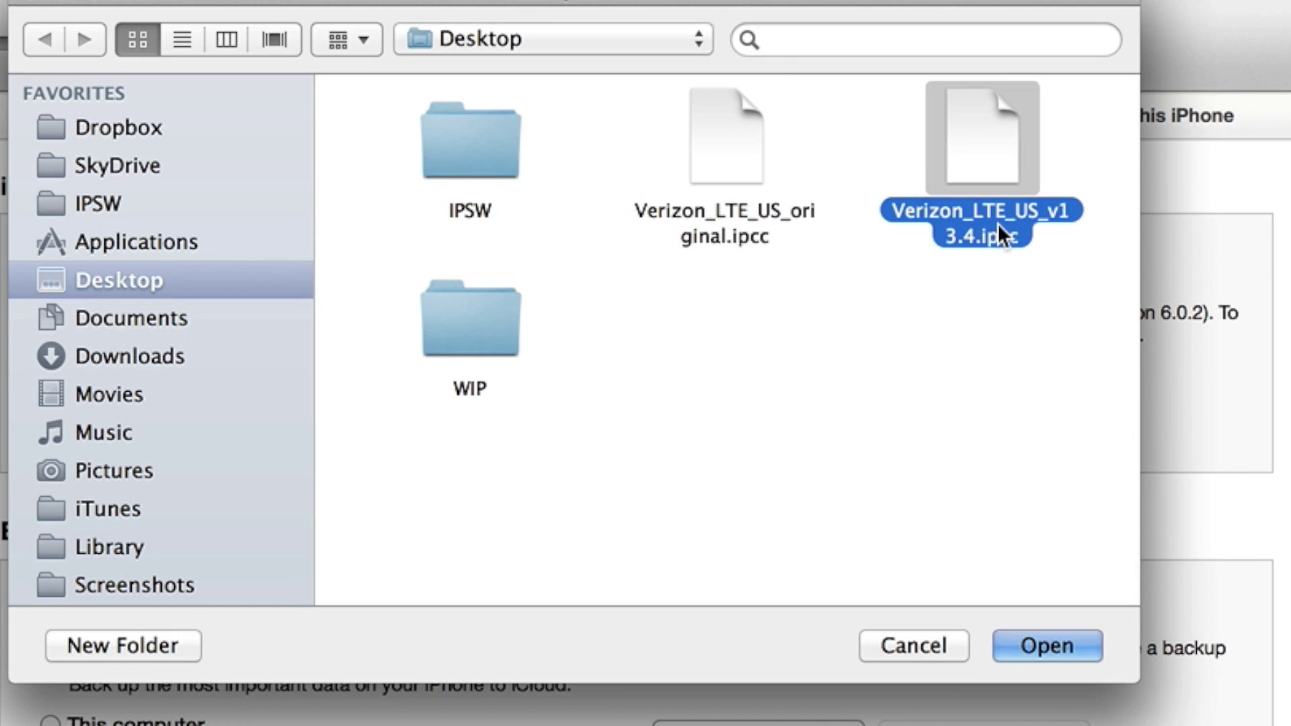
{"action": "left_click", "coordinate": [1048, 646]}
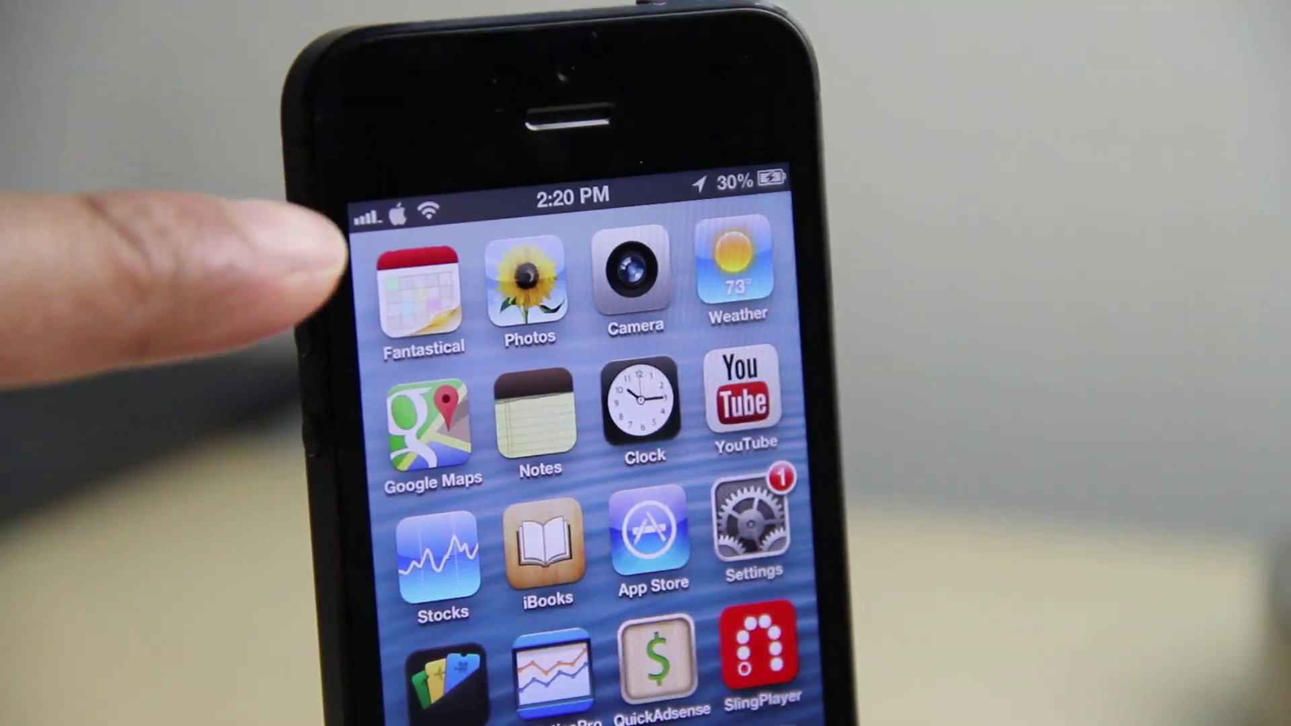